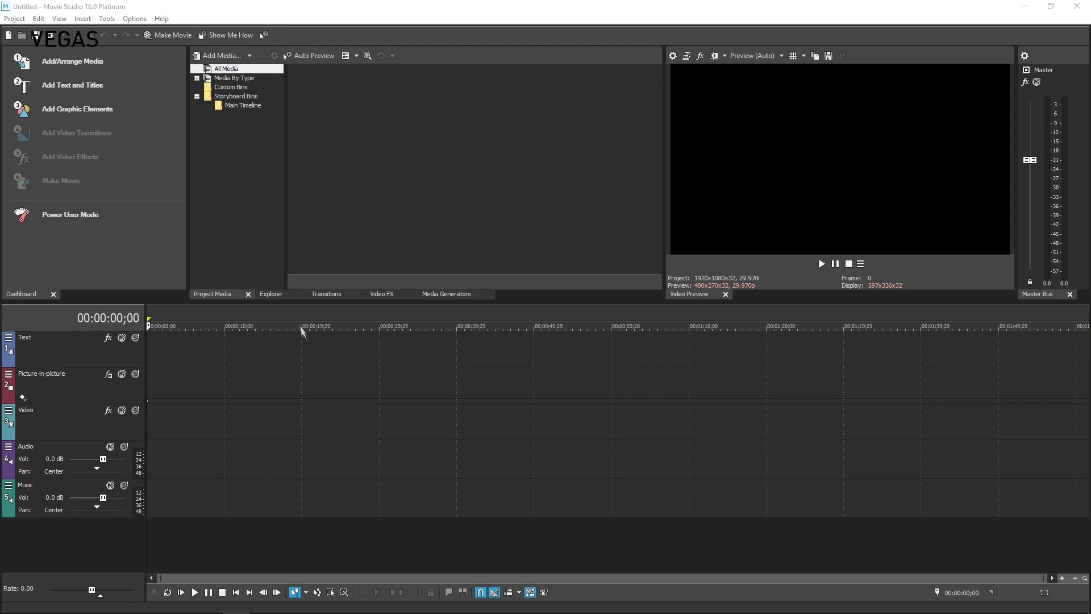
Add 1_Intro, 2_Chipmunk and 3_Camp to the Video track and match project settings to them
left_click(273, 294)
left_click_drag(331, 85, 161, 434)
left_click(602, 244)
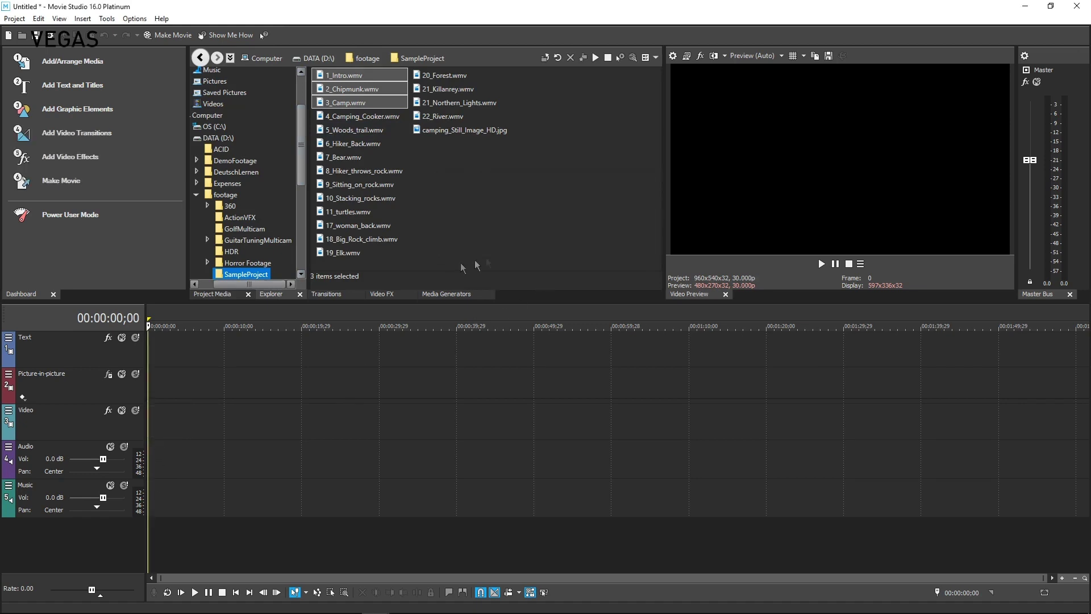
left_click(213, 295)
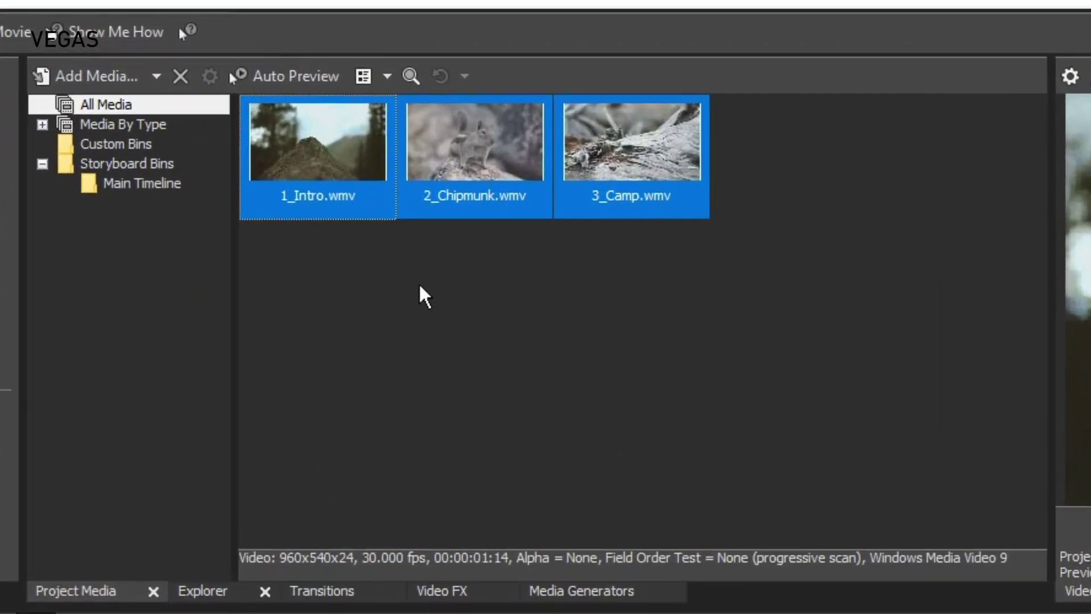
left_click(405, 241)
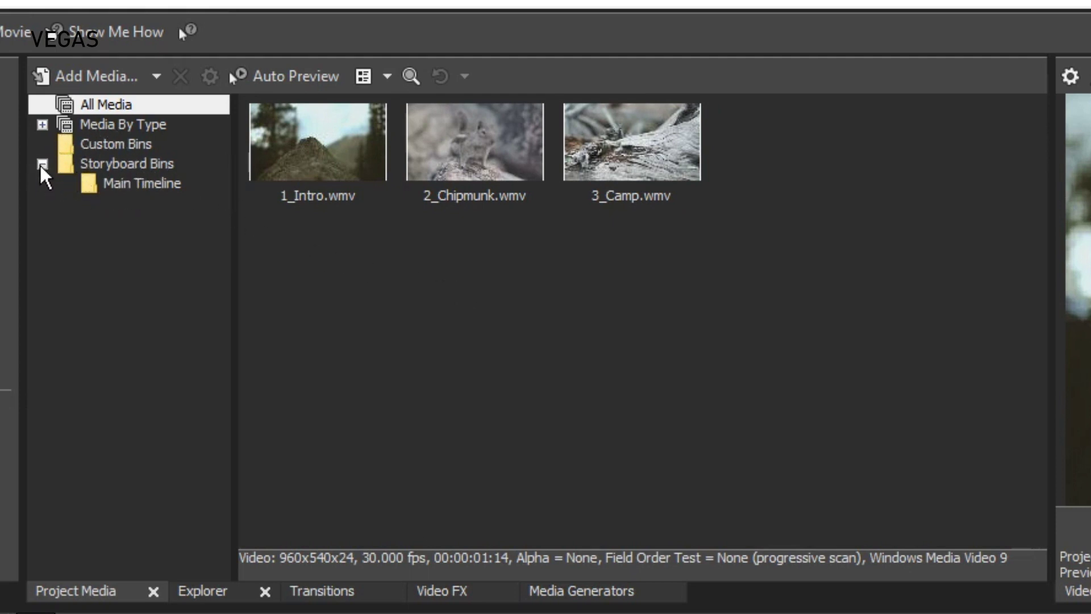
Refresh the Main Timeline storyboard bin so it lists the three timeline clips
left_click(120, 188)
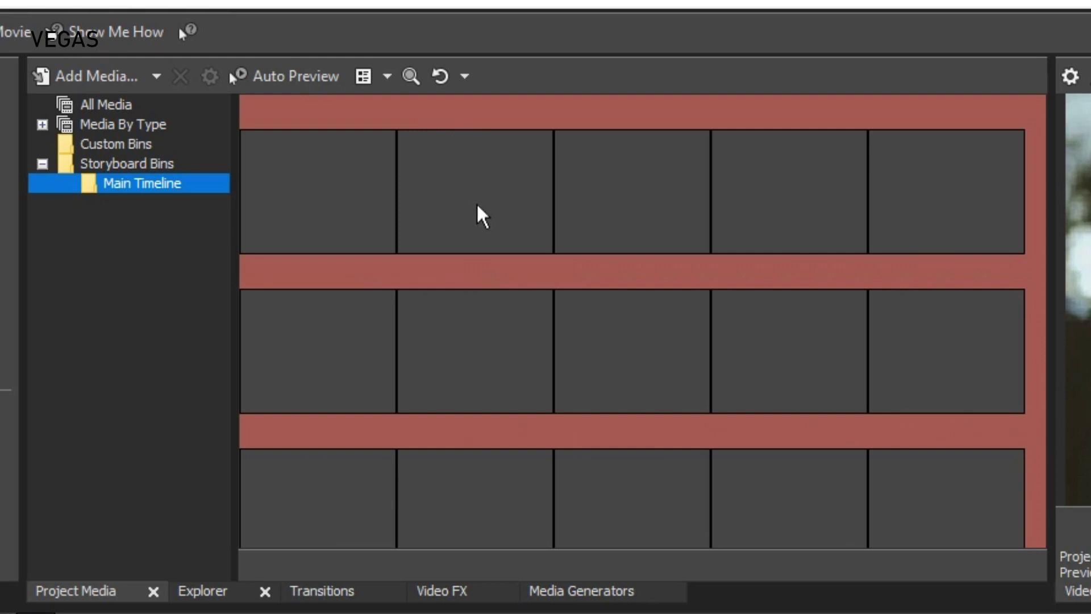
left_click(440, 77)
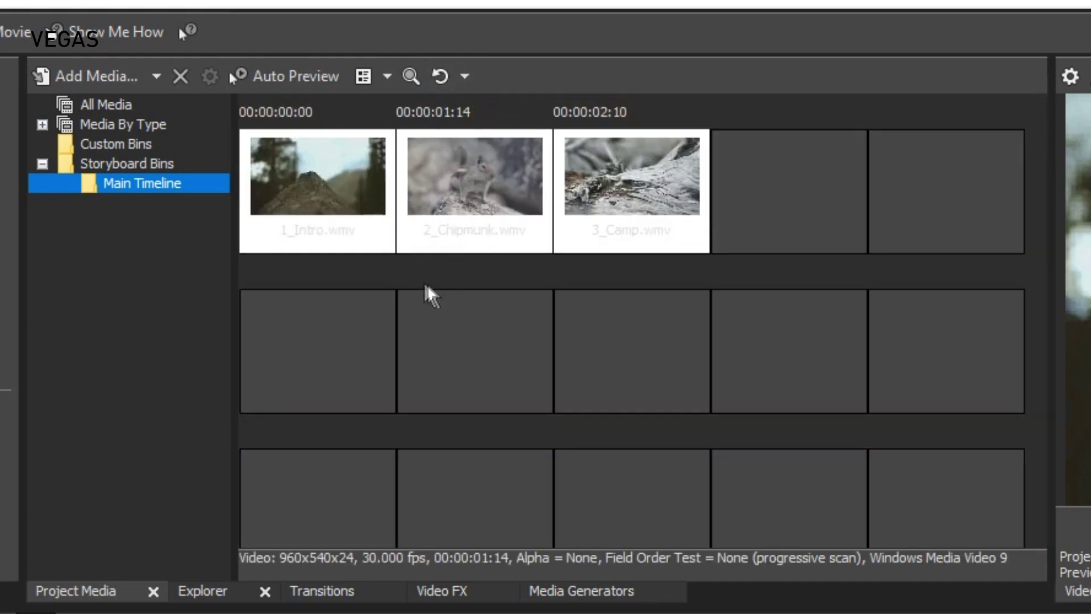
left_click(458, 286)
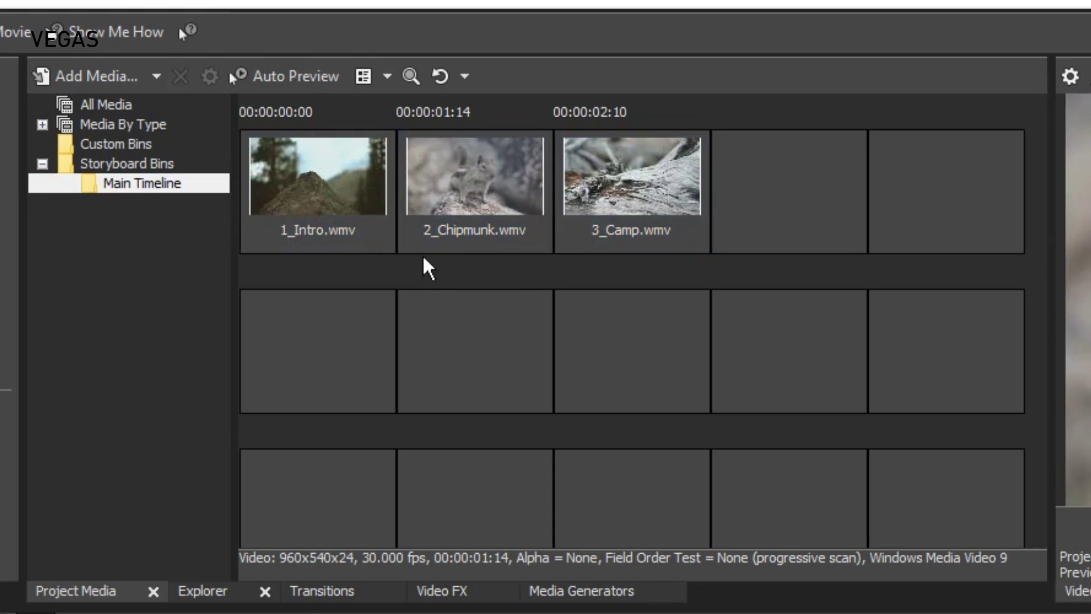
Enable automatic Main Timeline storyboard sync and select the clips on the Video track
left_click(464, 76)
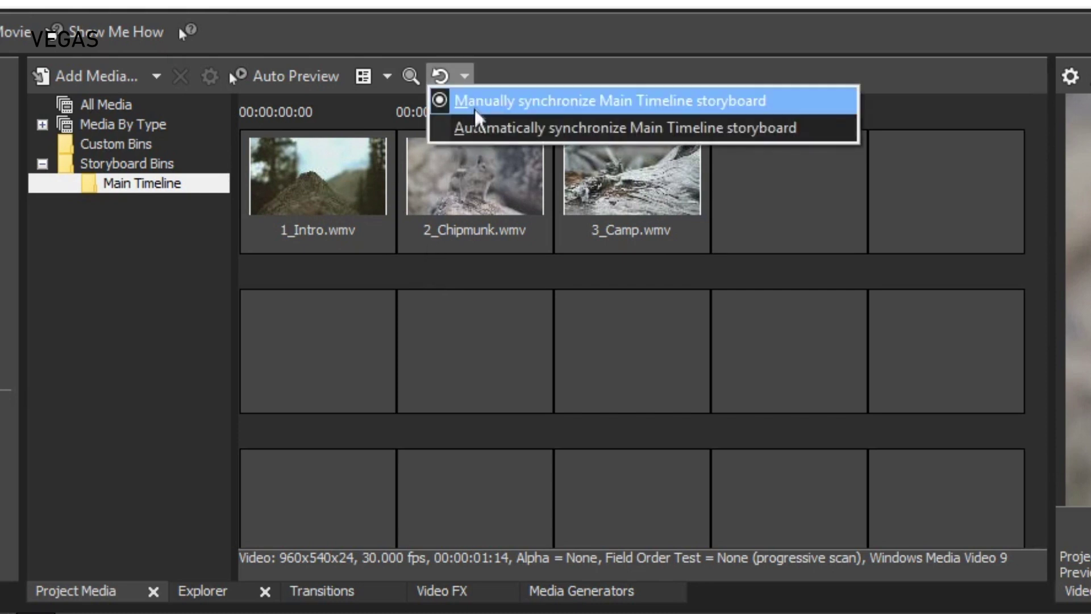
left_click(480, 129)
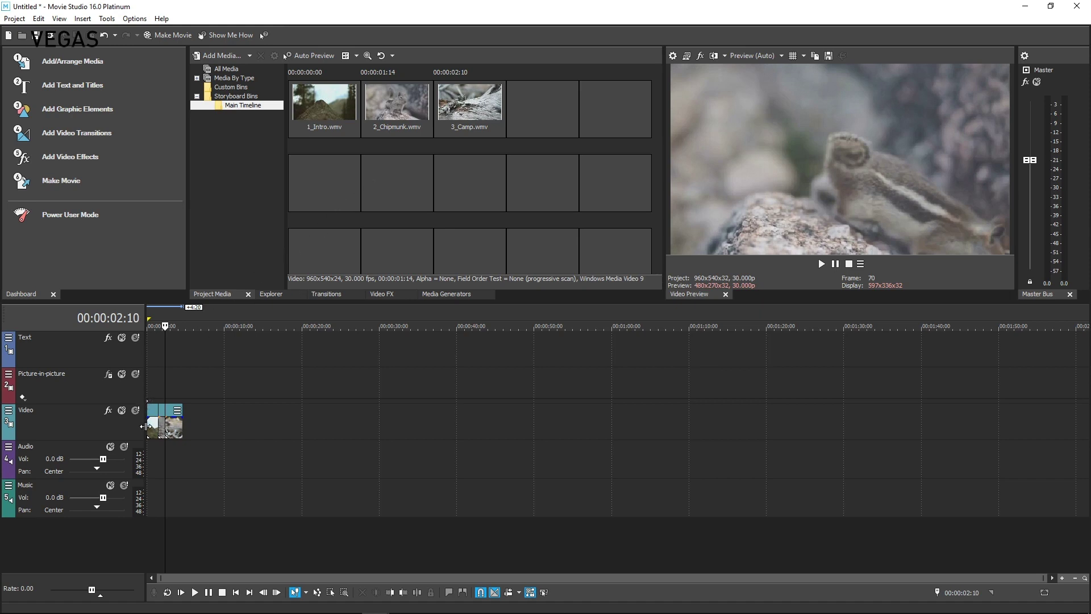
left_click_drag(152, 427, 159, 421)
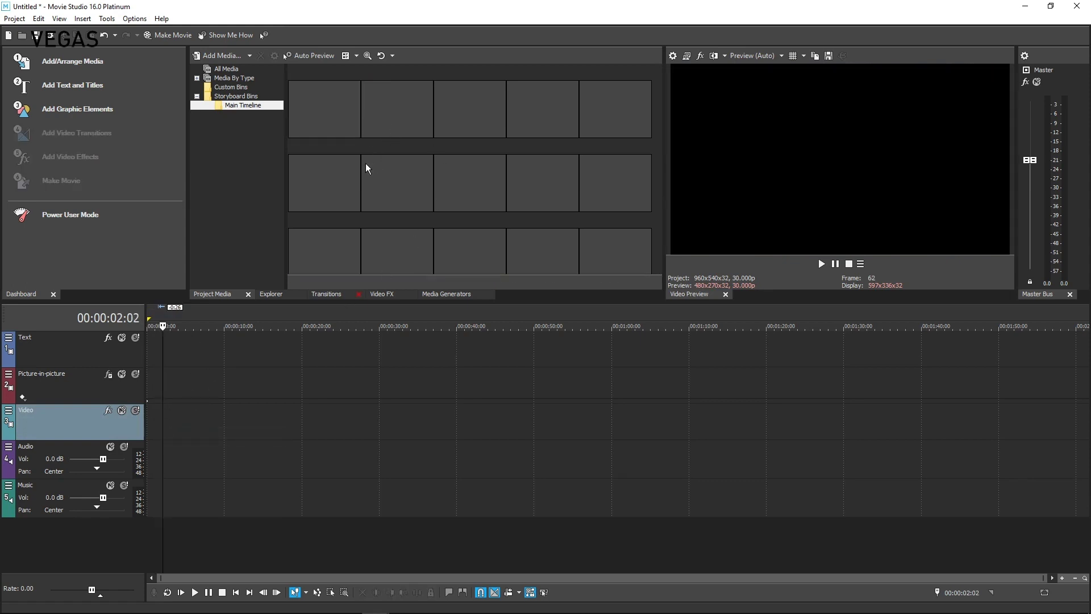
Start a new empty project, discarding the current one without saving
left_click(221, 70)
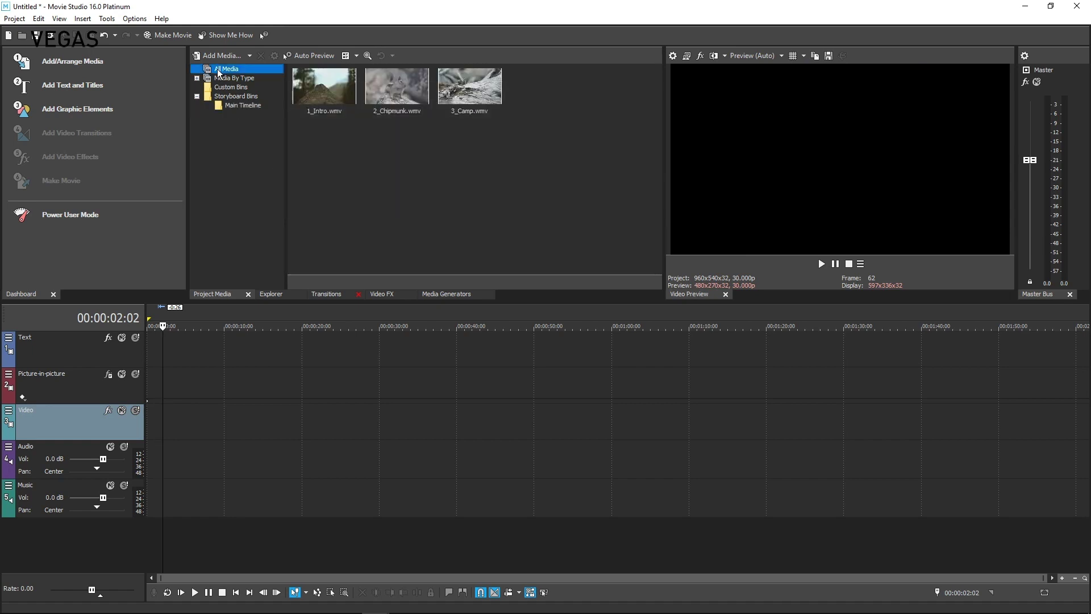
left_click(318, 87)
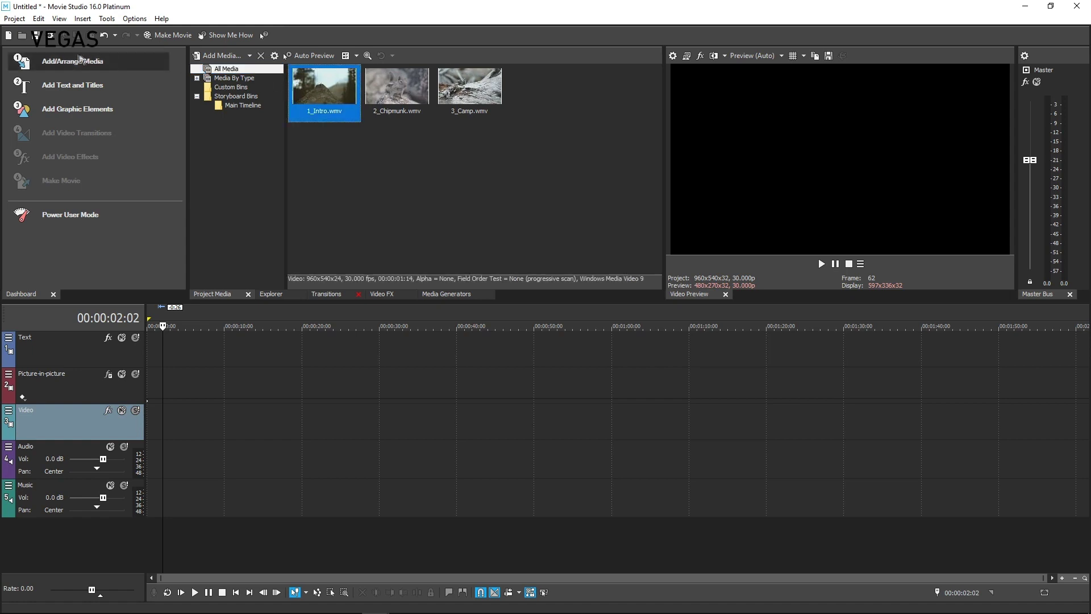
left_click(7, 36)
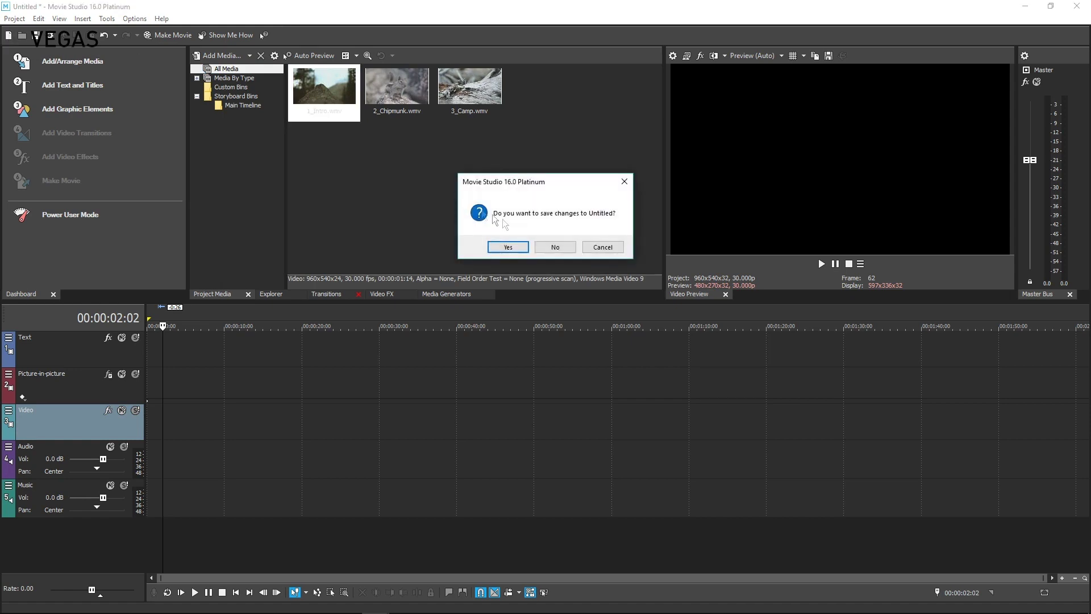
left_click(553, 247)
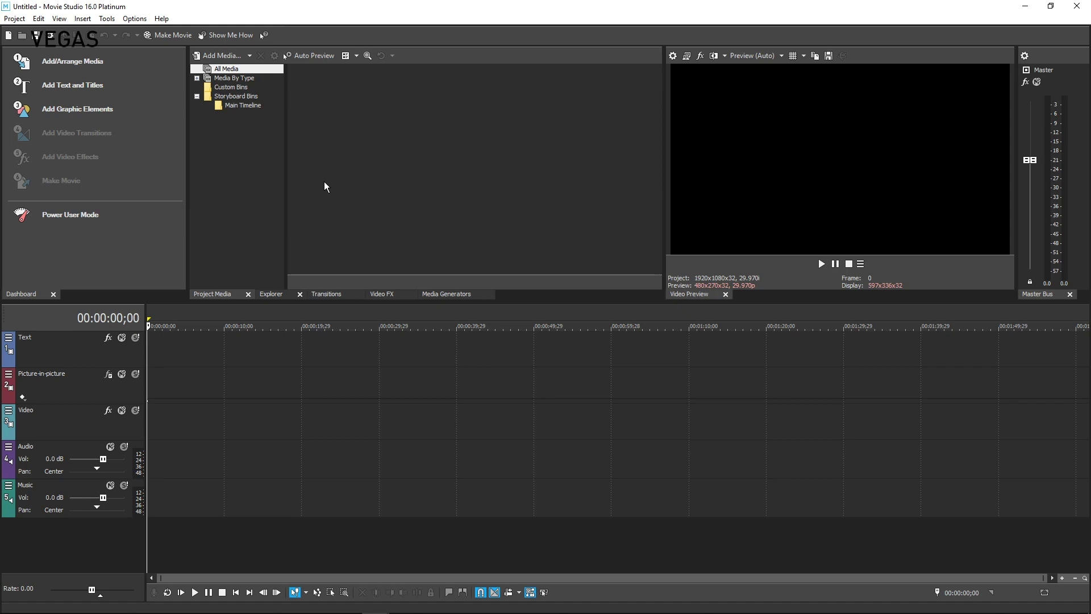
Float the Explorer and drop 1_Intro, 2_Chipmunk and 3_Camp into the Main Timeline storyboard, matching settings
left_click_drag(269, 300, 595, 178)
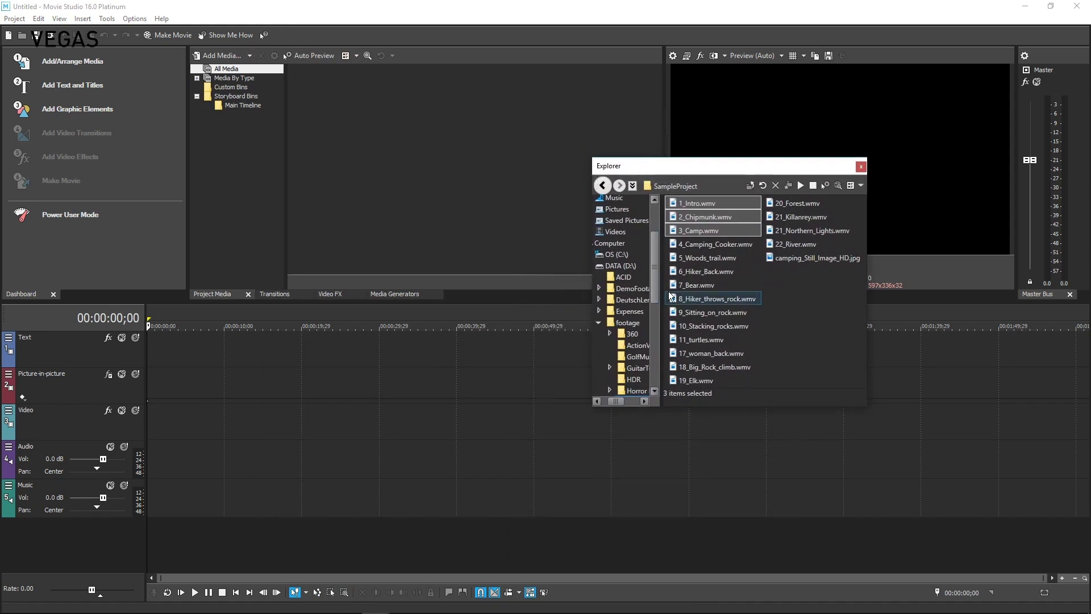
left_click(230, 105)
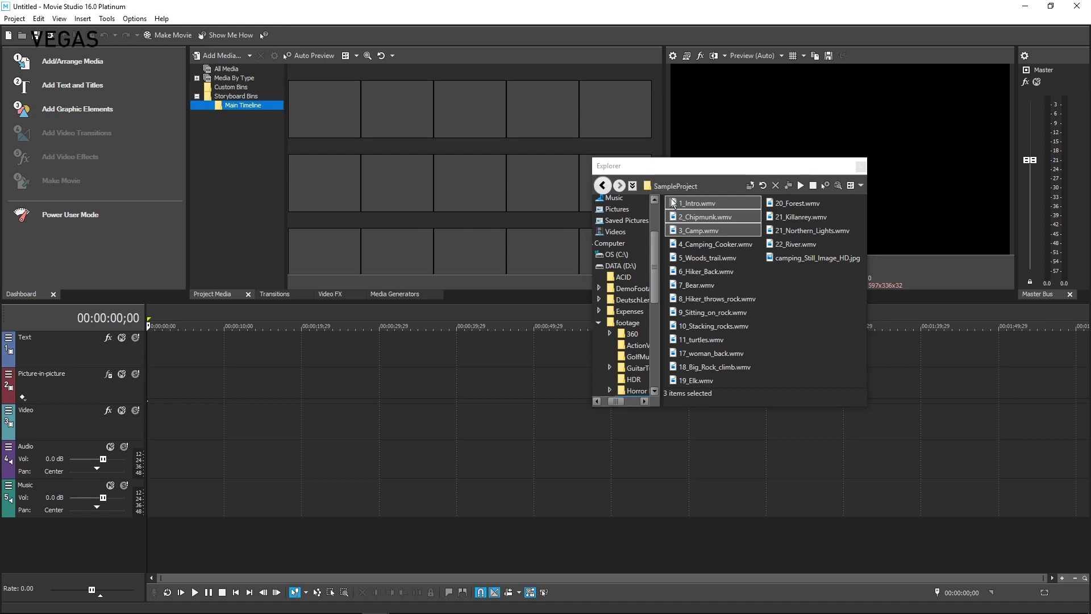
left_click_drag(675, 206, 341, 118)
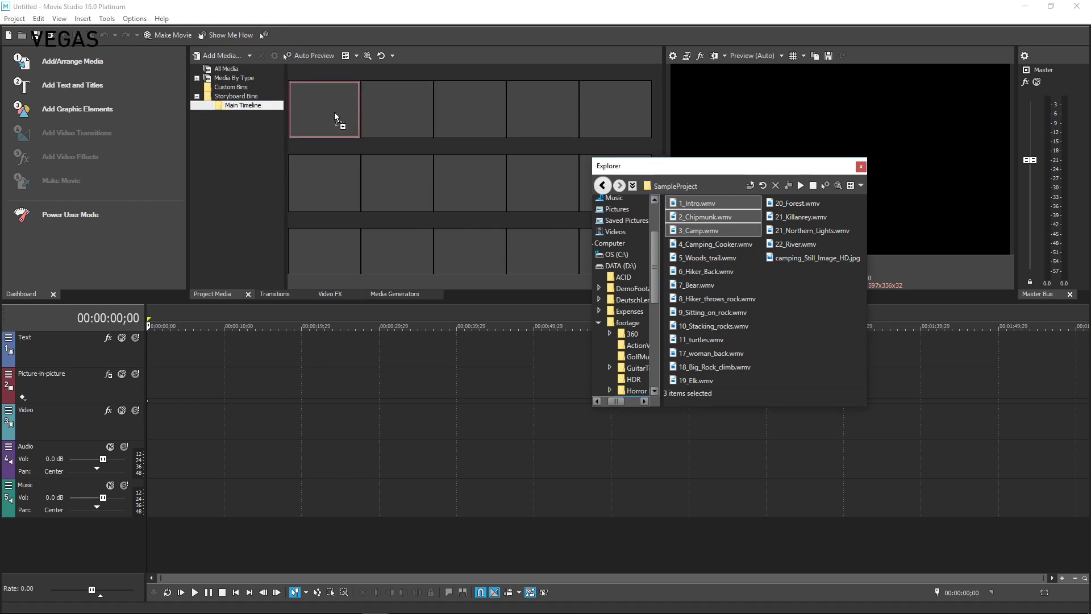
left_click(607, 244)
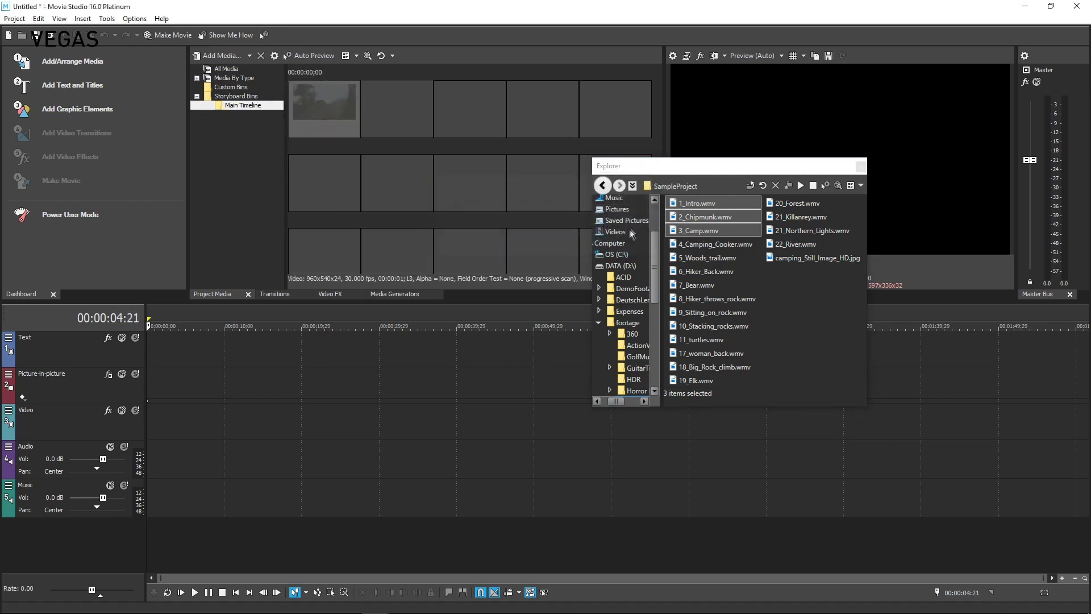
left_click(379, 148)
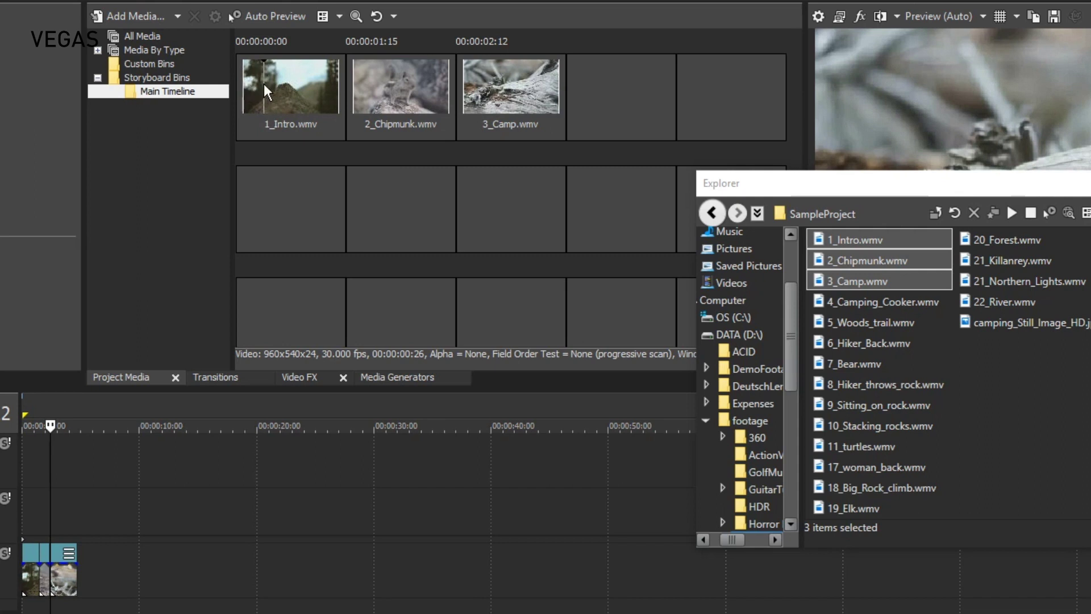
Enlarge the storyboard thumbnails so two clips fit per row
scroll(281, 88, "up", 2)
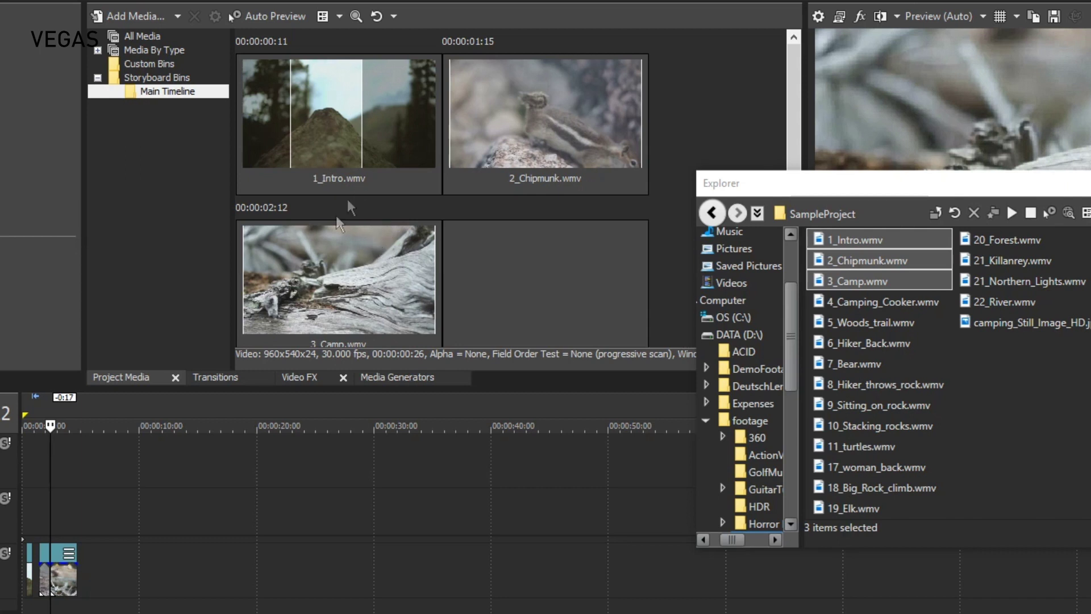
Move 1_Intro after 2_Chipmunk in the storyboard and zoom the timeline in
left_click_drag(28, 570, 66, 574)
left_click(74, 572)
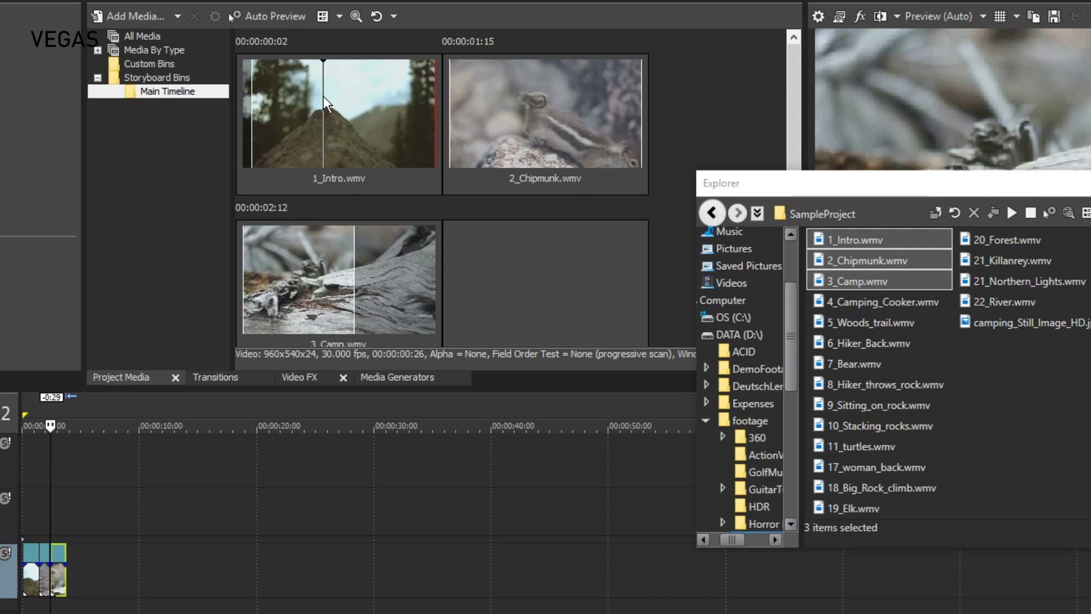
left_click_drag(323, 95, 562, 109)
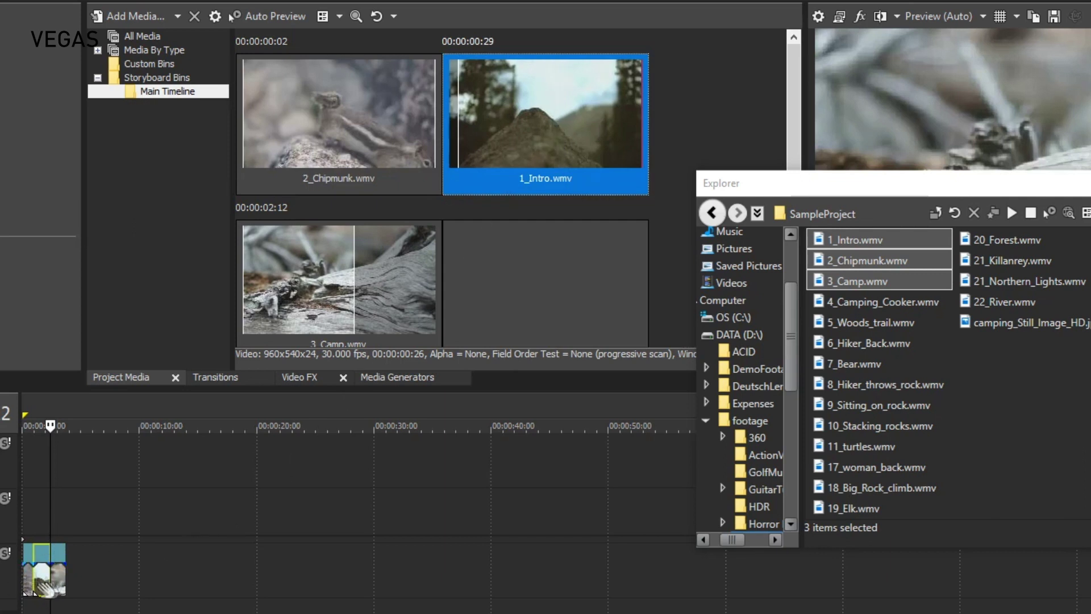
scroll(45, 570, "up", 8)
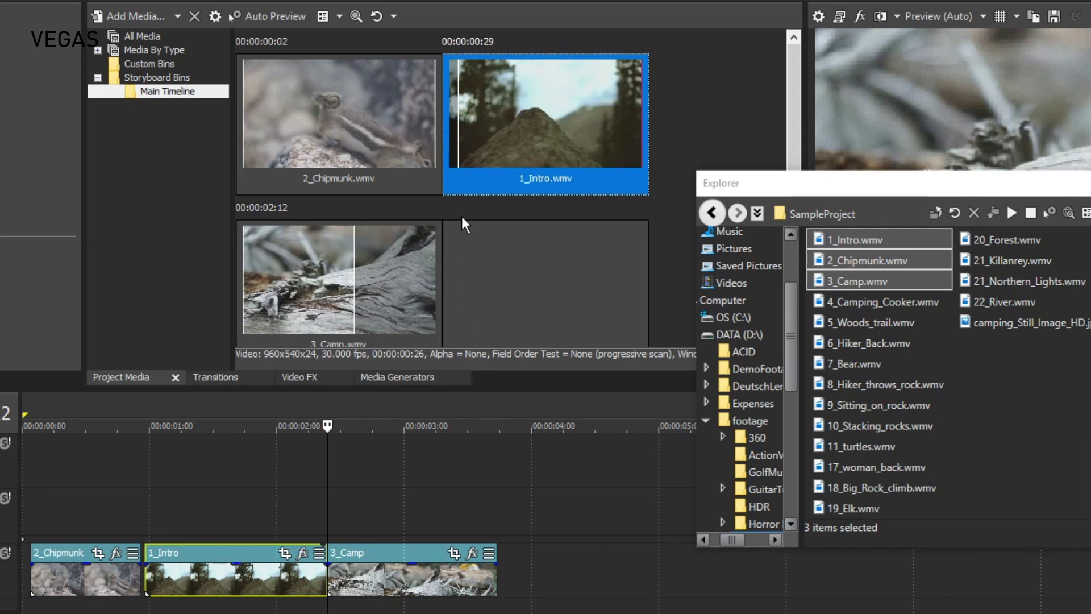
Shrink thumbnails to five per row, move Explorer lower right, and select 3_Camp with 1_Intro
scroll(461, 216, "down", 2)
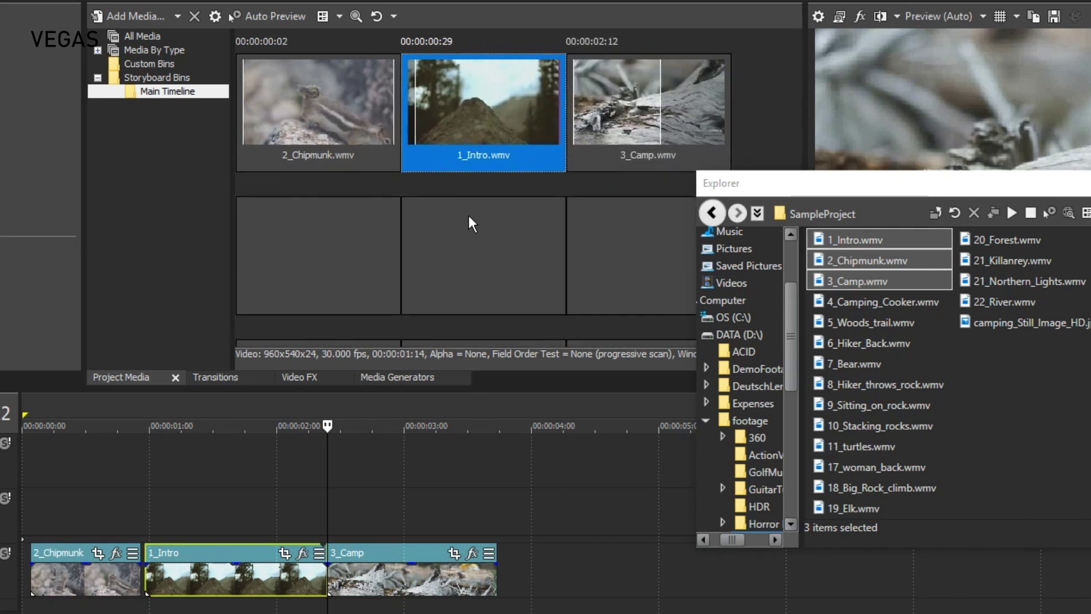
scroll(468, 215, "down", 1)
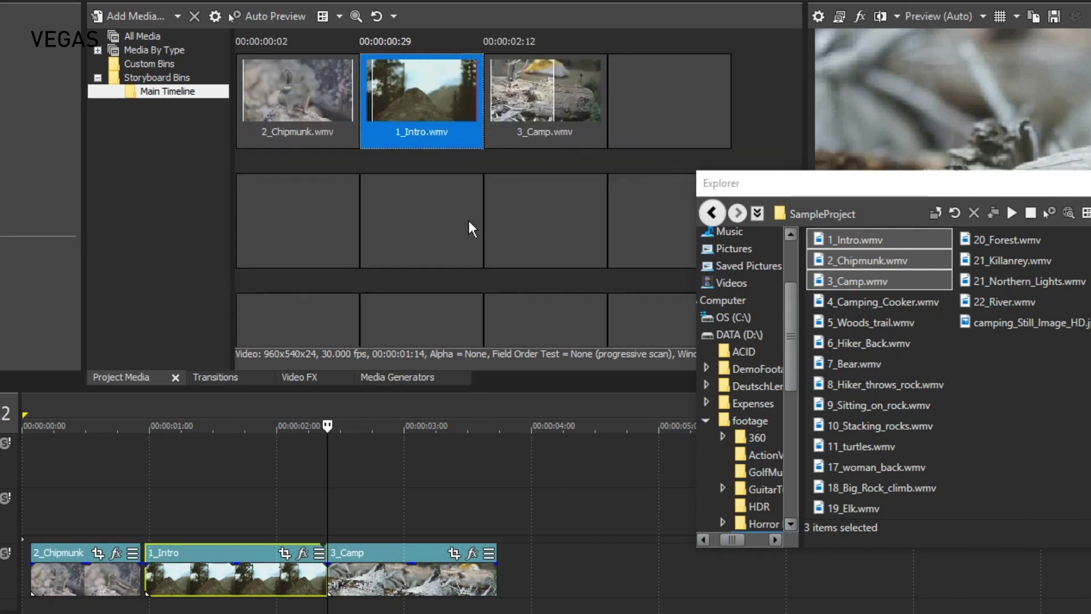
scroll(469, 222, "down", 1)
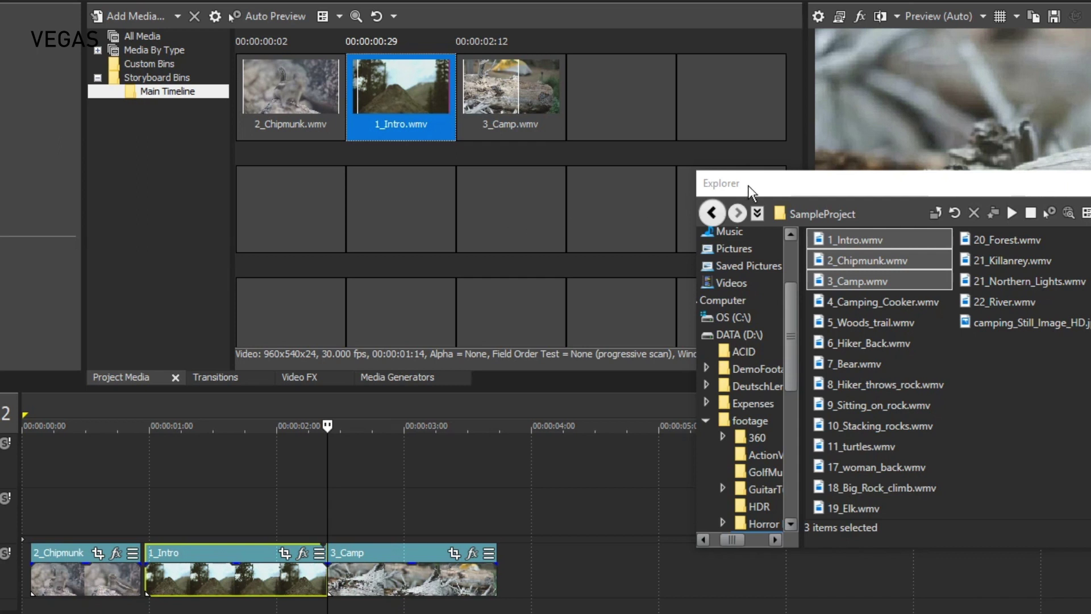
left_click_drag(735, 189, 928, 307)
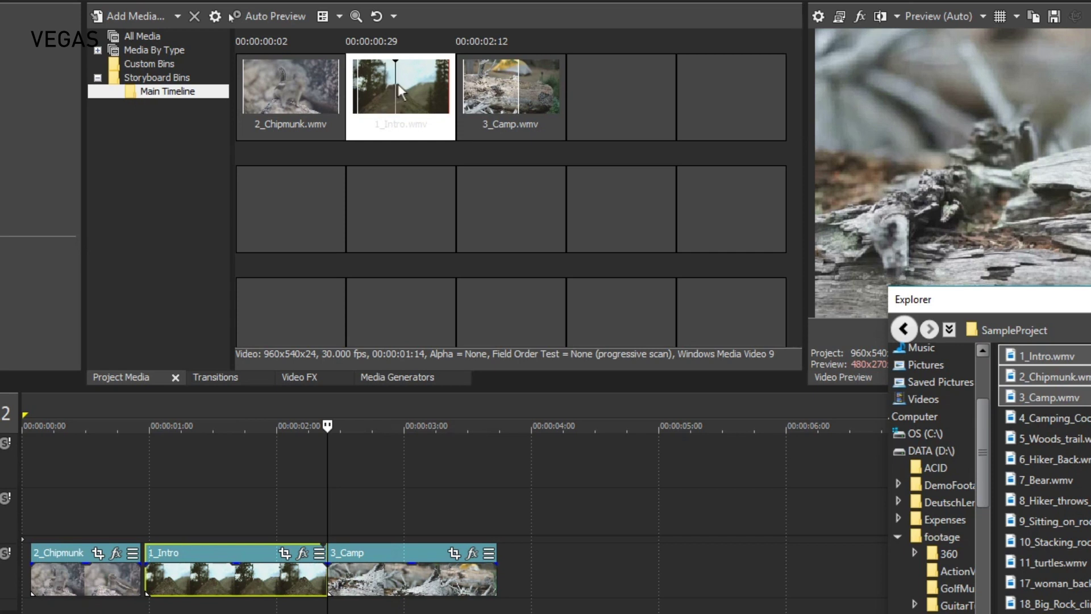
left_click(489, 80, "shift")
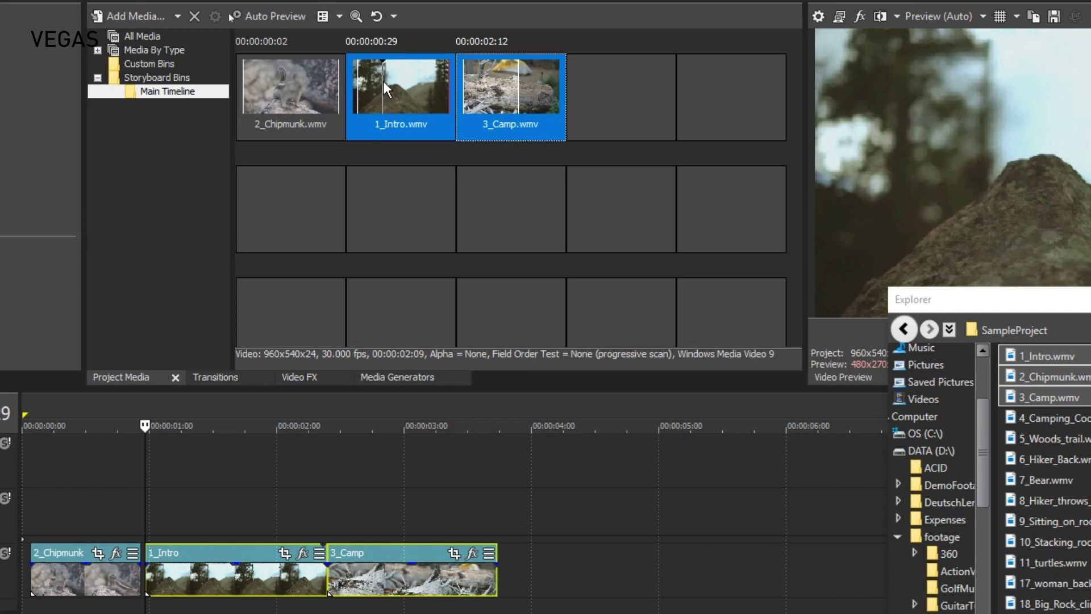
Insert a VEGAS Titles & Text event after 2_Chipmunk, undoing an accidental split
left_click_drag(484, 83, 635, 86)
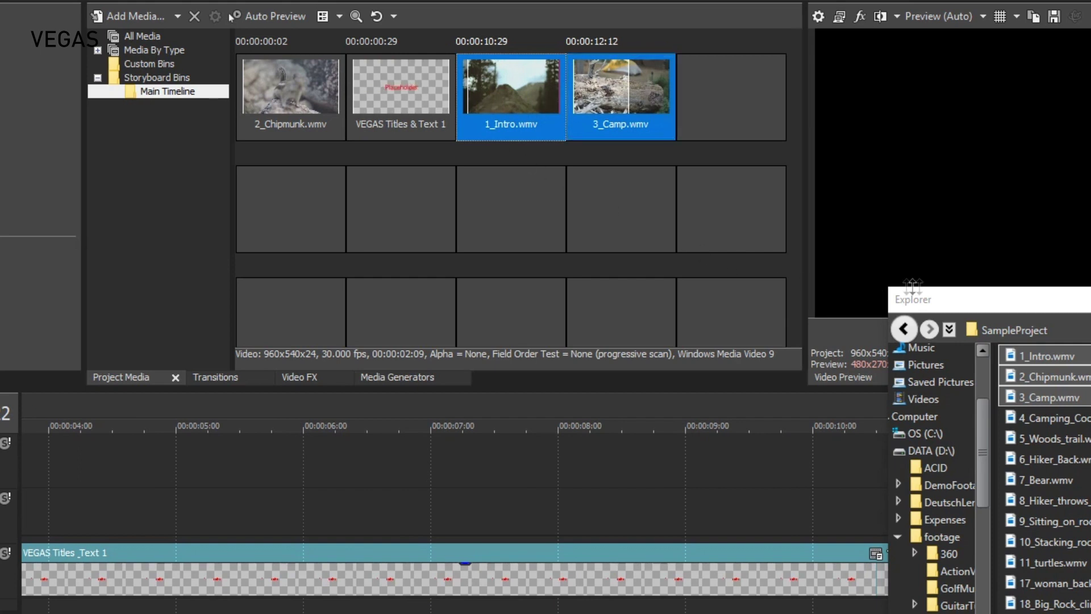
left_click_drag(940, 306, 1000, 142)
scroll(936, 593, "down", 5)
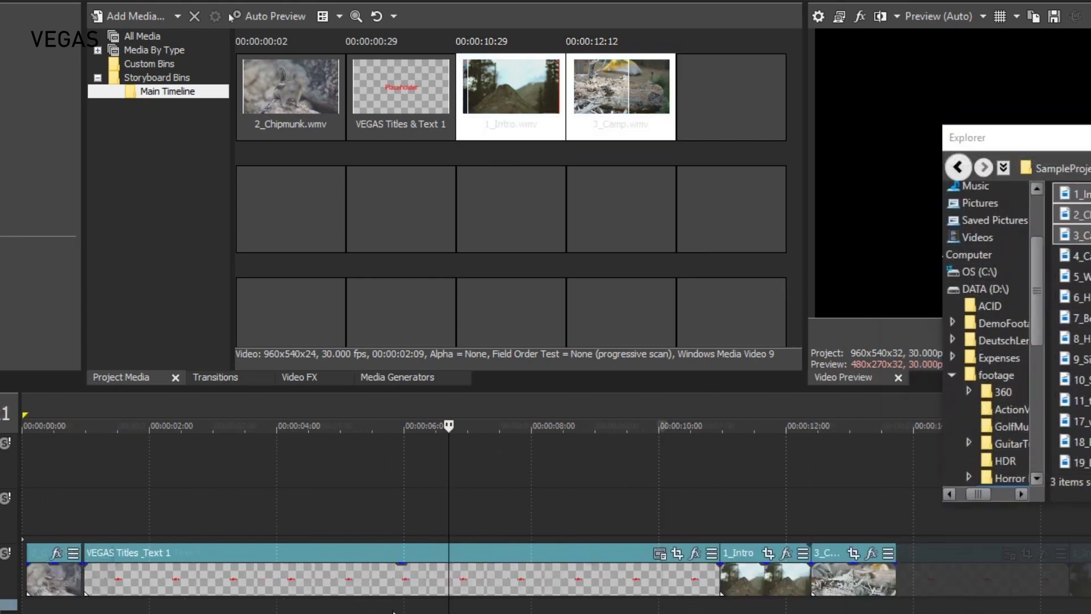
key("s")
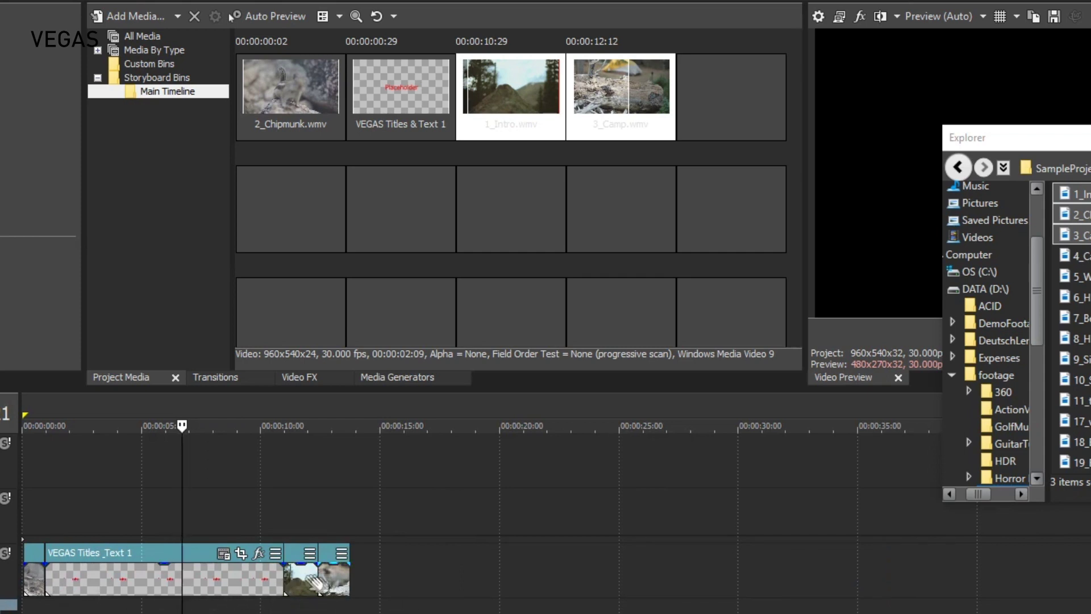
key("ctrl+z")
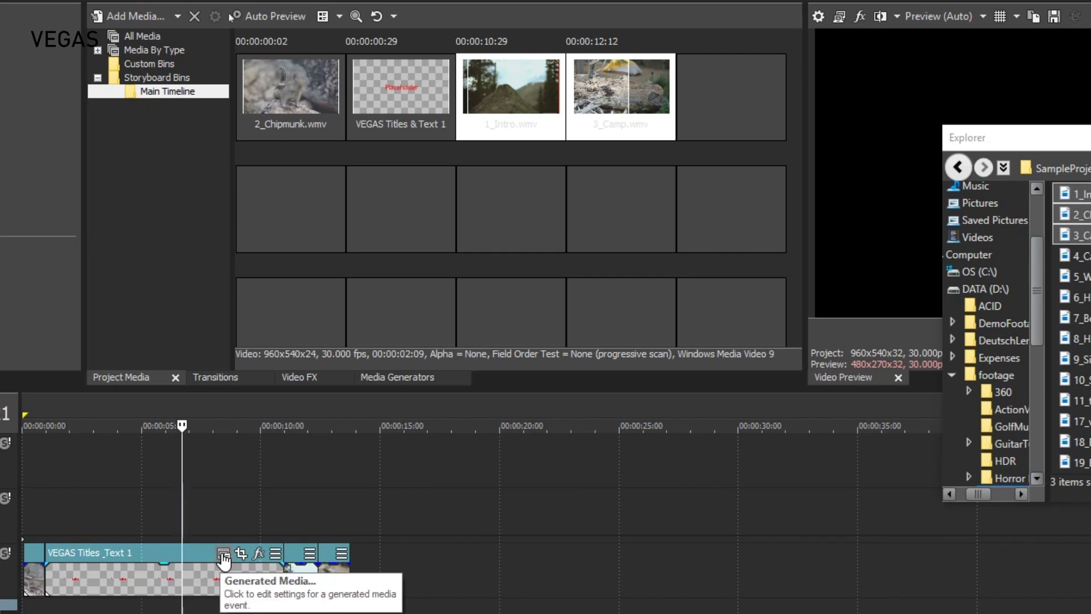
Replace the title text 'Placeholder' with 'Close up' in the floating Video Media Generators window
left_click(224, 555)
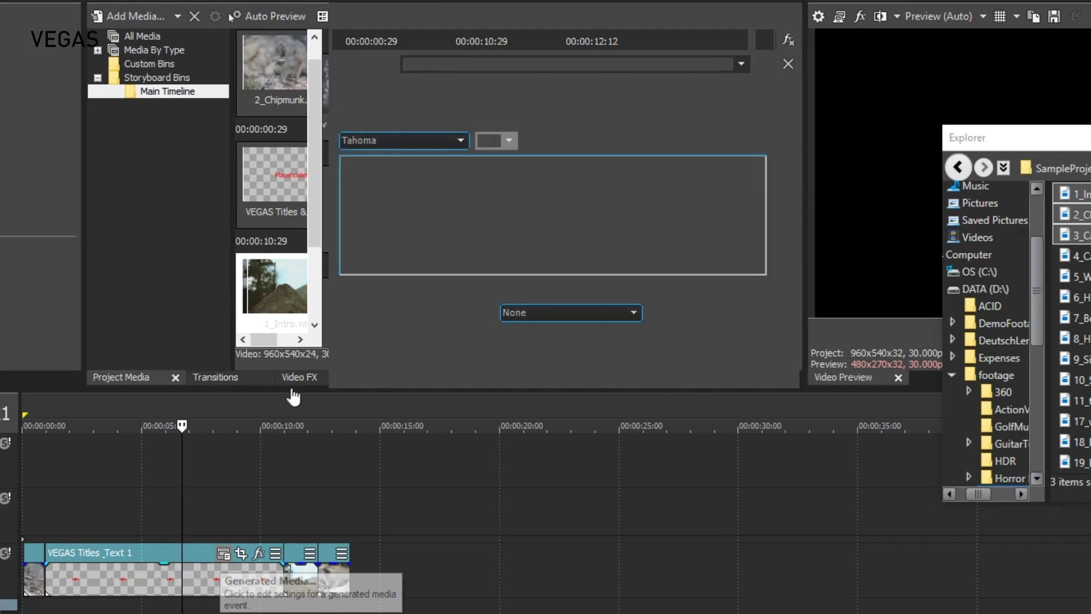
left_click_drag(380, 377, 563, 413)
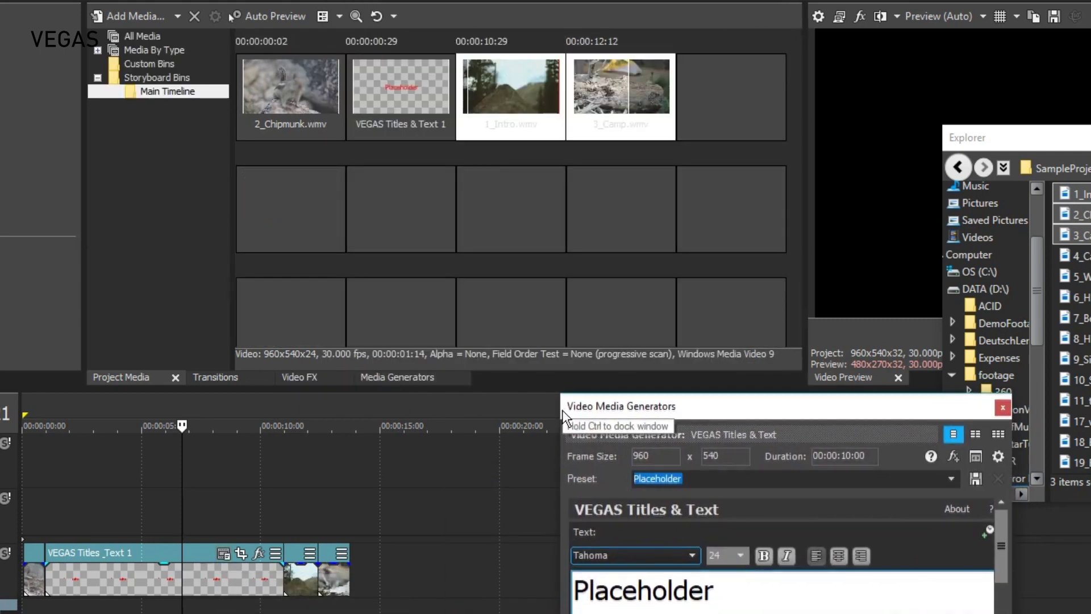
double_click(634, 588)
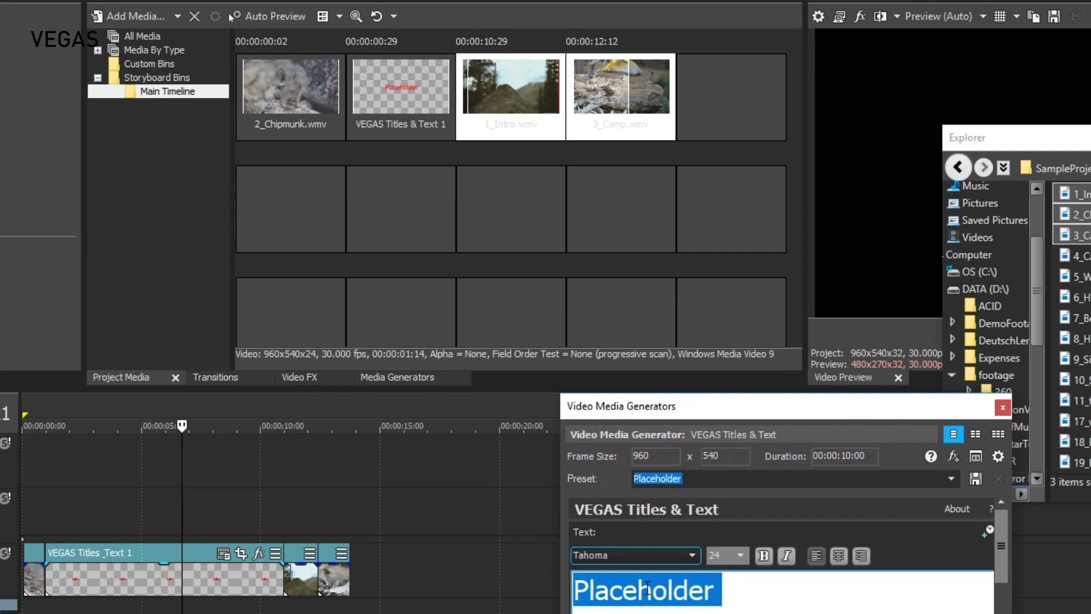
type("Close up")
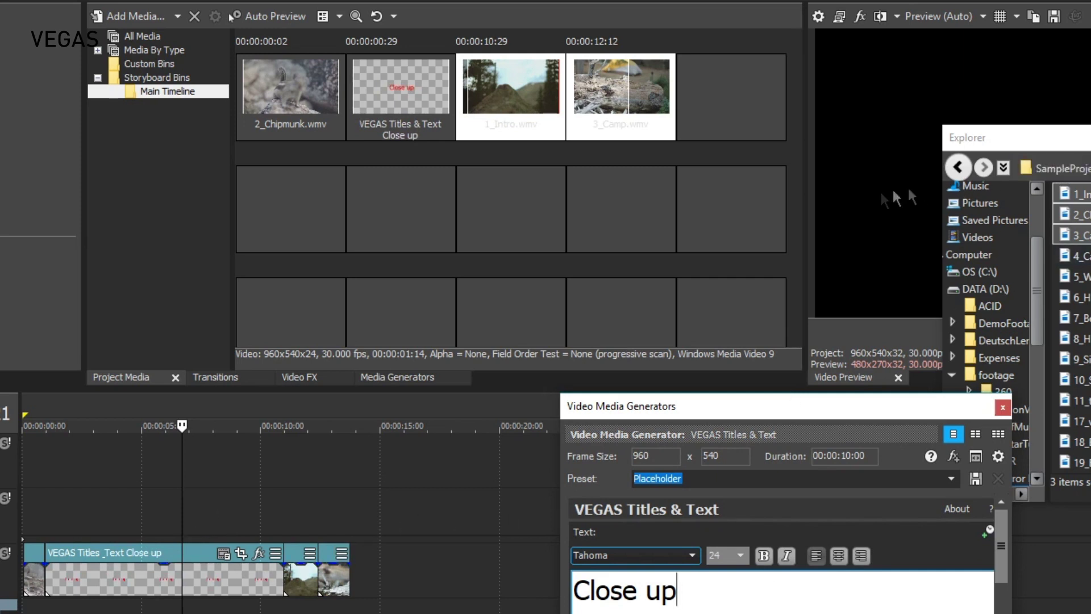
left_click_drag(1080, 137, 1090, 407)
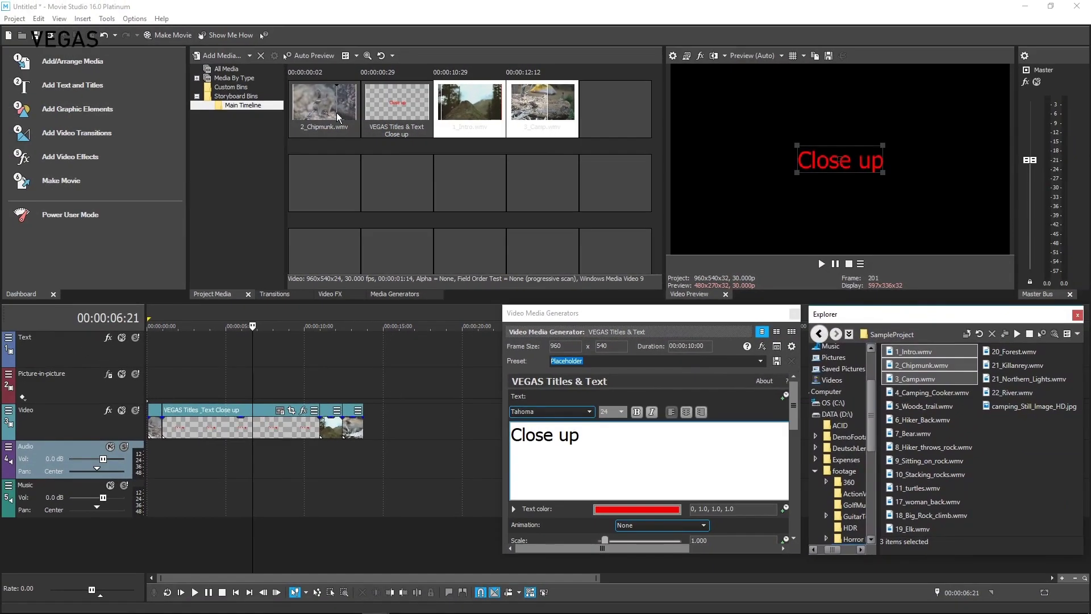
Select all four storyboard items from 2_Chipmunk to 3_Camp and enable Auto Preview
left_click(323, 100)
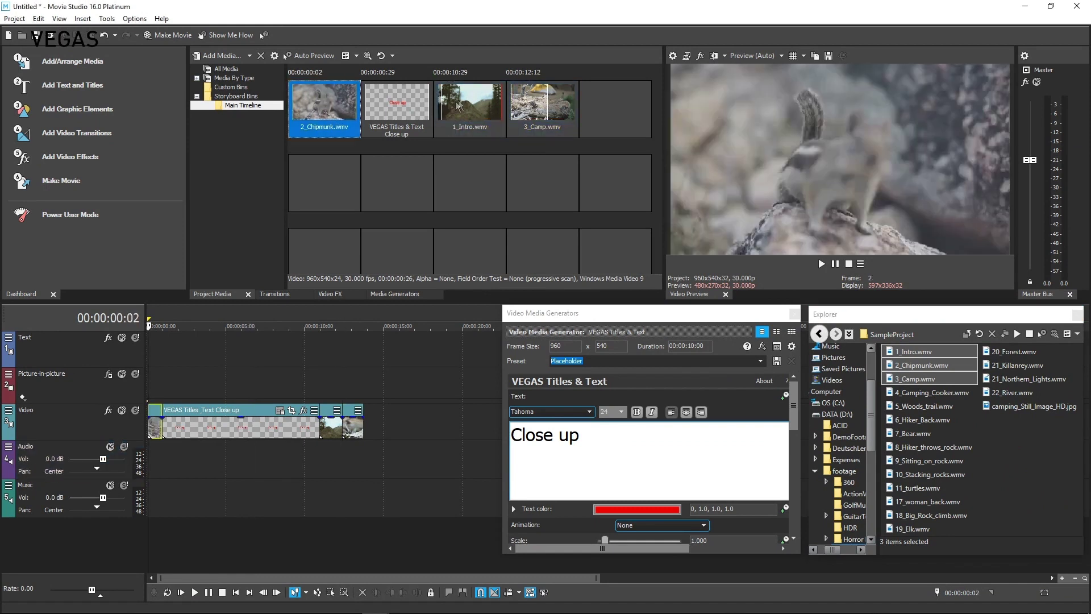
left_click(543, 106, "shift")
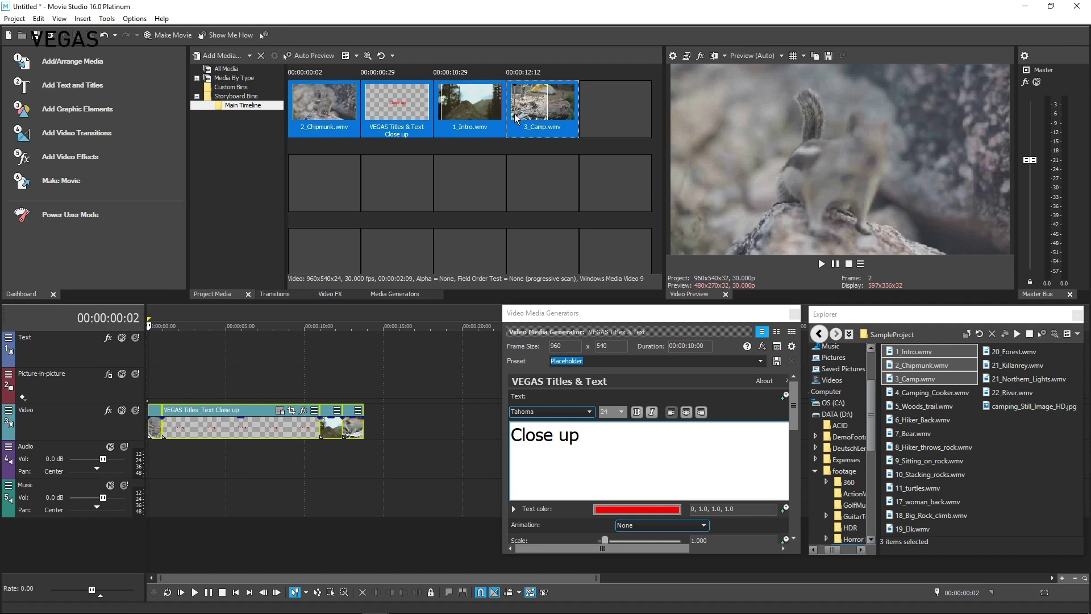
left_click(314, 56)
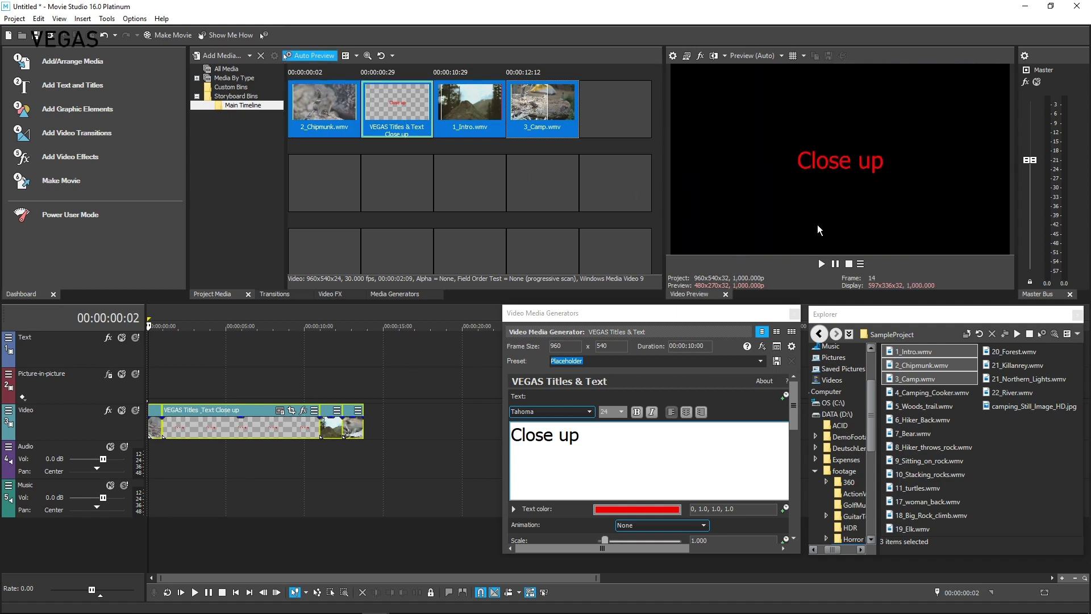